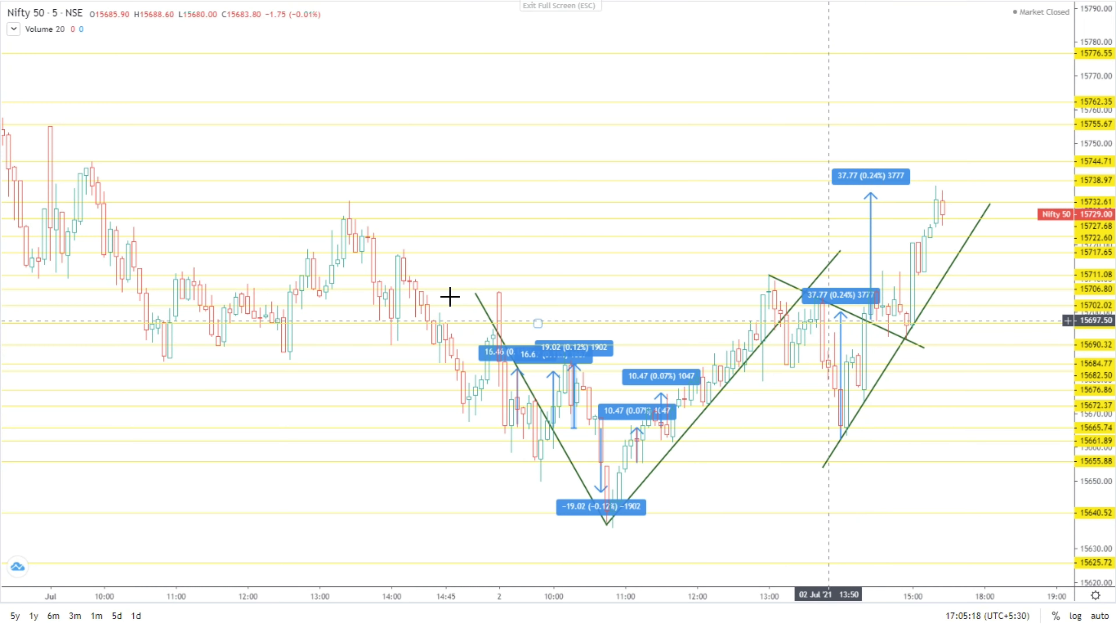
Step: Zoom the time axis in on the 2 July afternoon triangle breakout and 37.77 arrows
scroll(621, 549, "up", 3)
scroll(559, 373, "up", 3)
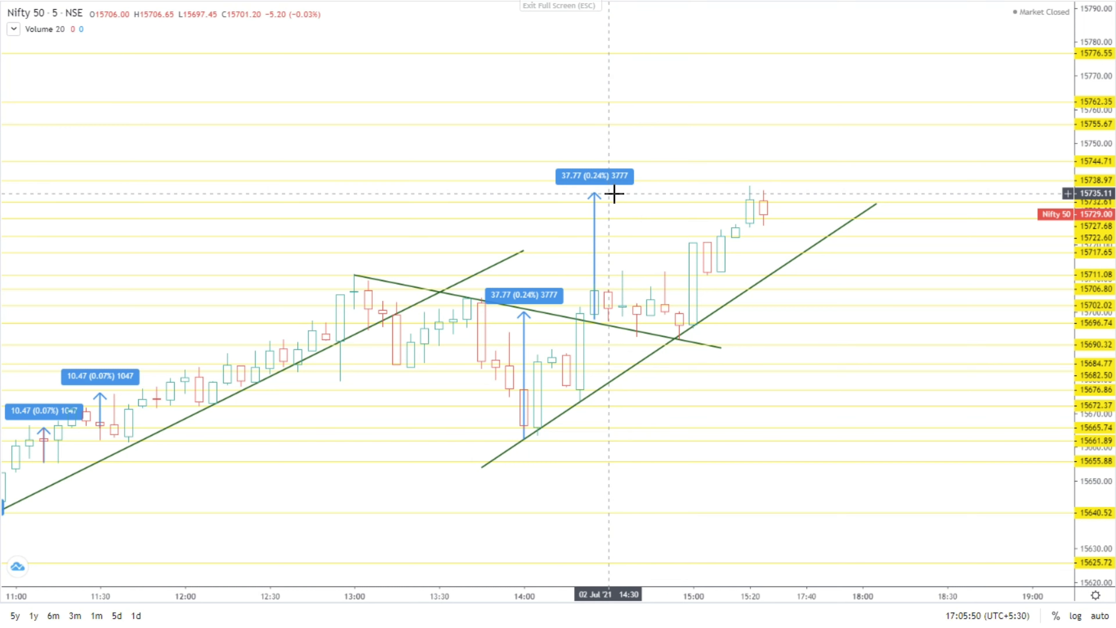
scroll(817, 267, "up", 4)
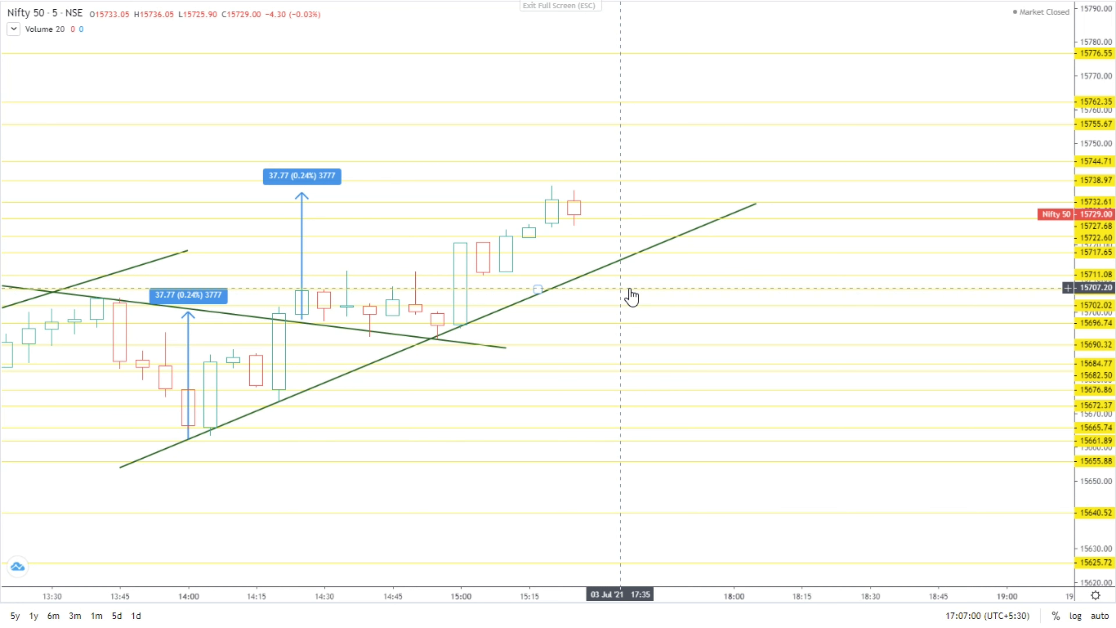
Step: Add yellow horizontal price levels at 15706.80 and 15722.60 with Alt+H
key("alt+h")
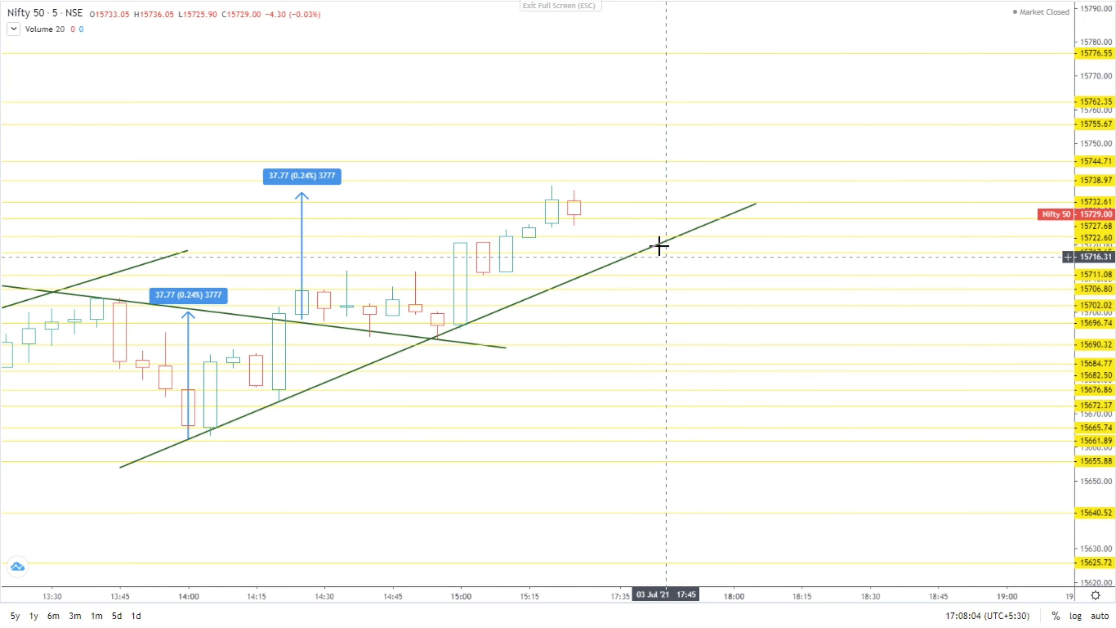
left_click(668, 237)
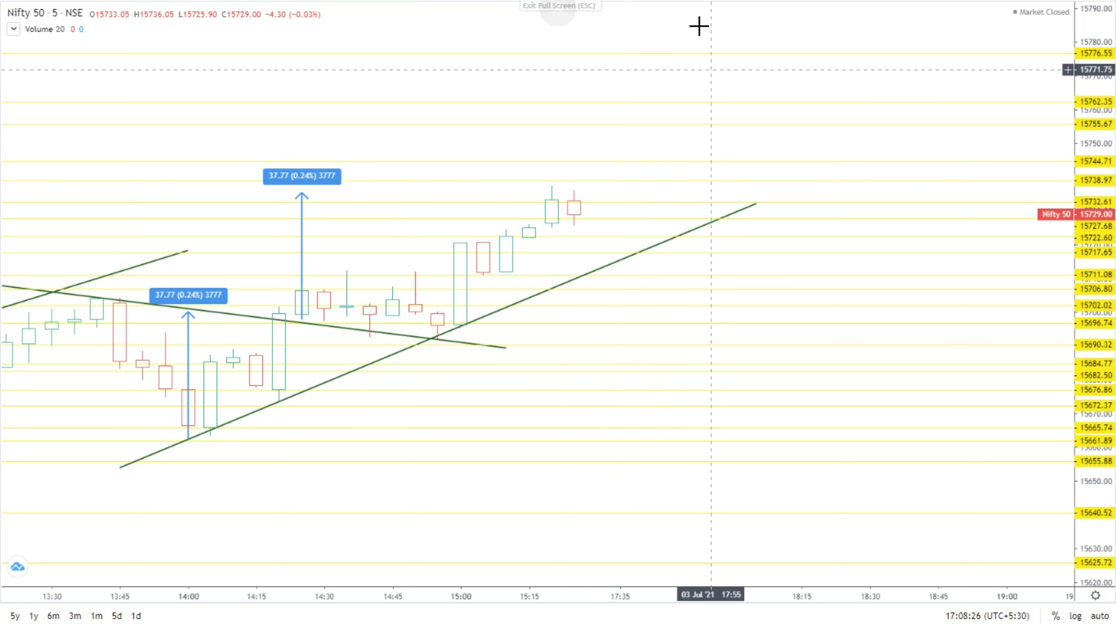
Step: Place horizontal levels at 15744.71, 15690.32, 15682.50, 15696.74 and 15722.60
left_click(711, 162)
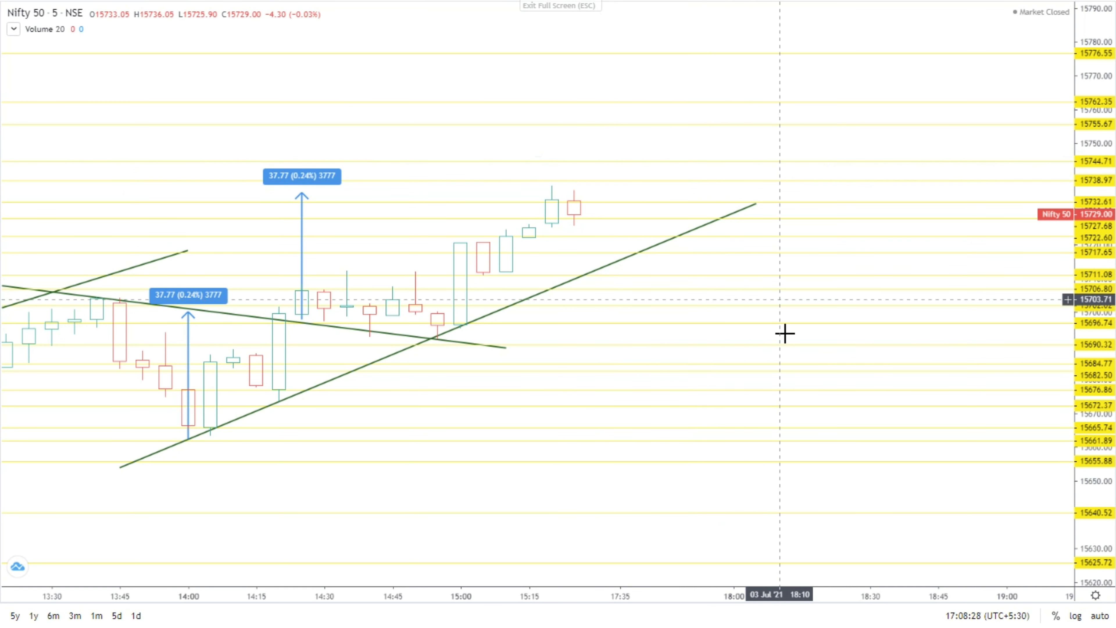
left_click(780, 344)
left_click(735, 371)
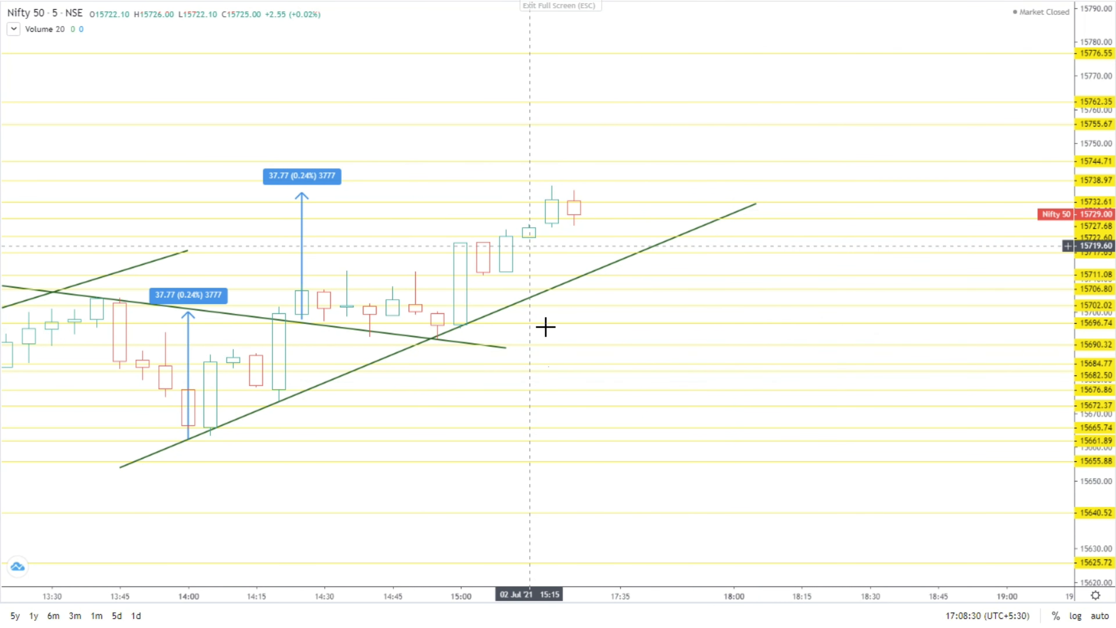
left_click(506, 323)
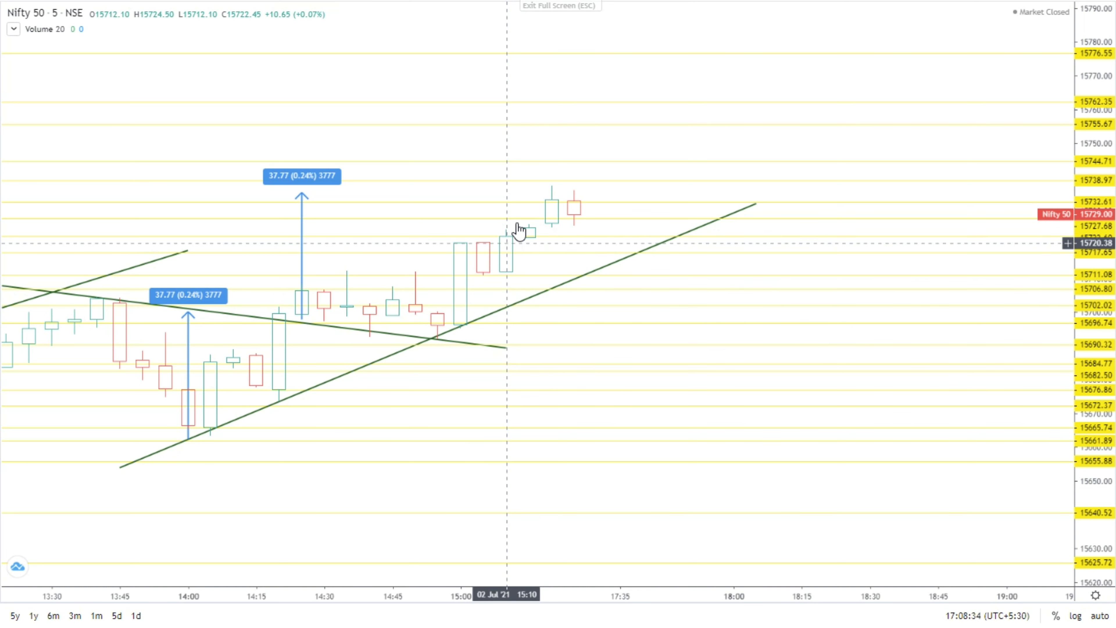
left_click(469, 236)
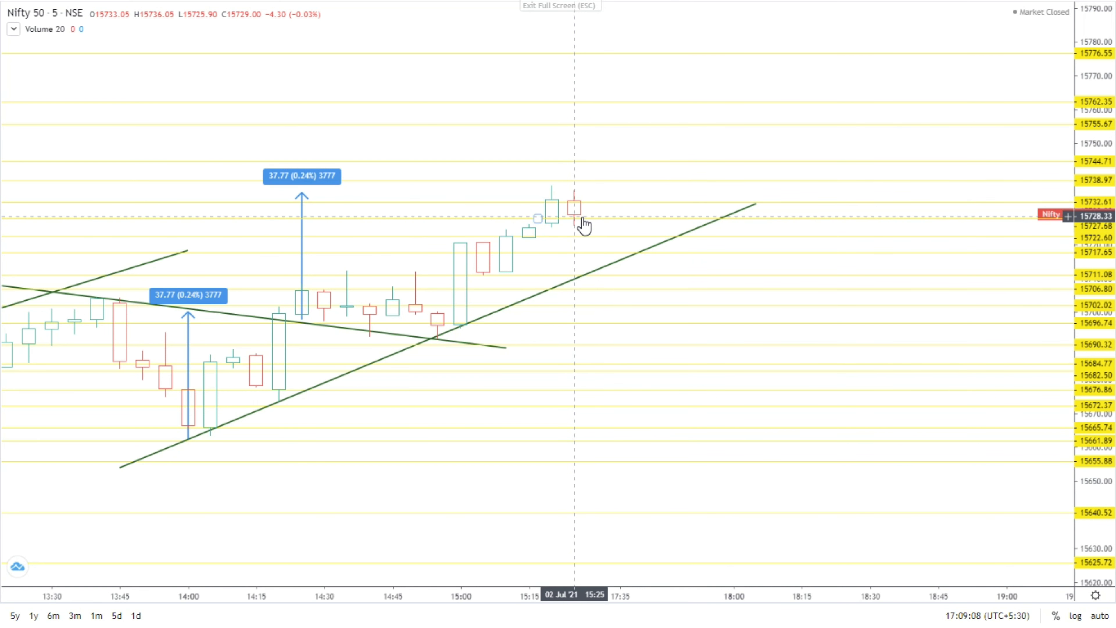
Step: Select the rising green lower trendline of the triangle below the breakout
left_click(600, 277)
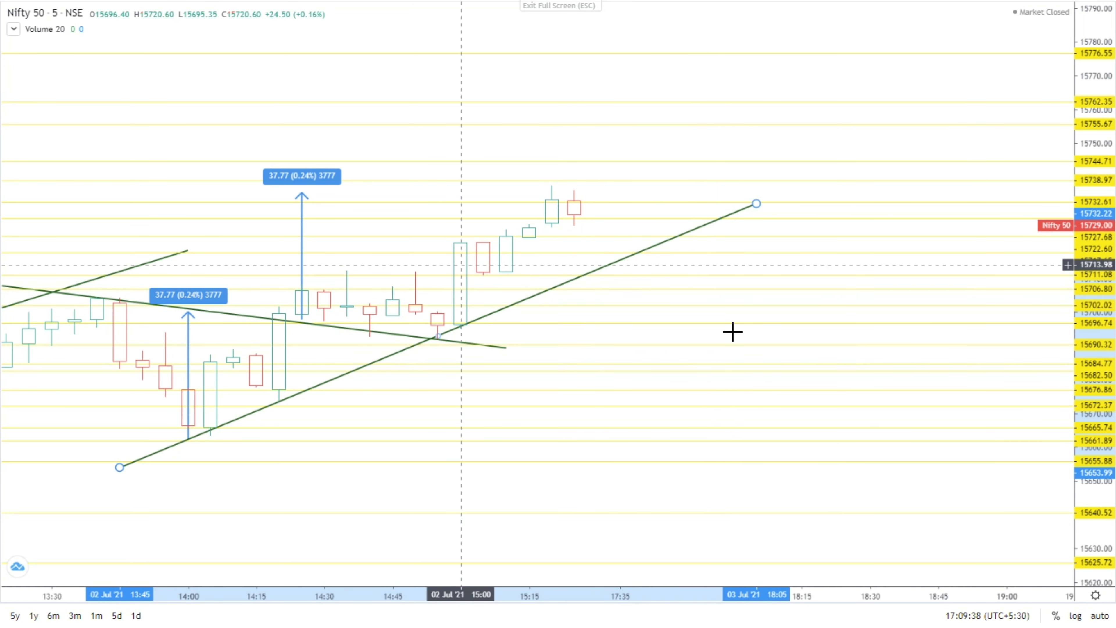
scroll(703, 331, "down", 4)
Step: Zoom out to late June through 2 July, compressing the price scale to show levels up to 15898.98
scroll(633, 287, "down", 2)
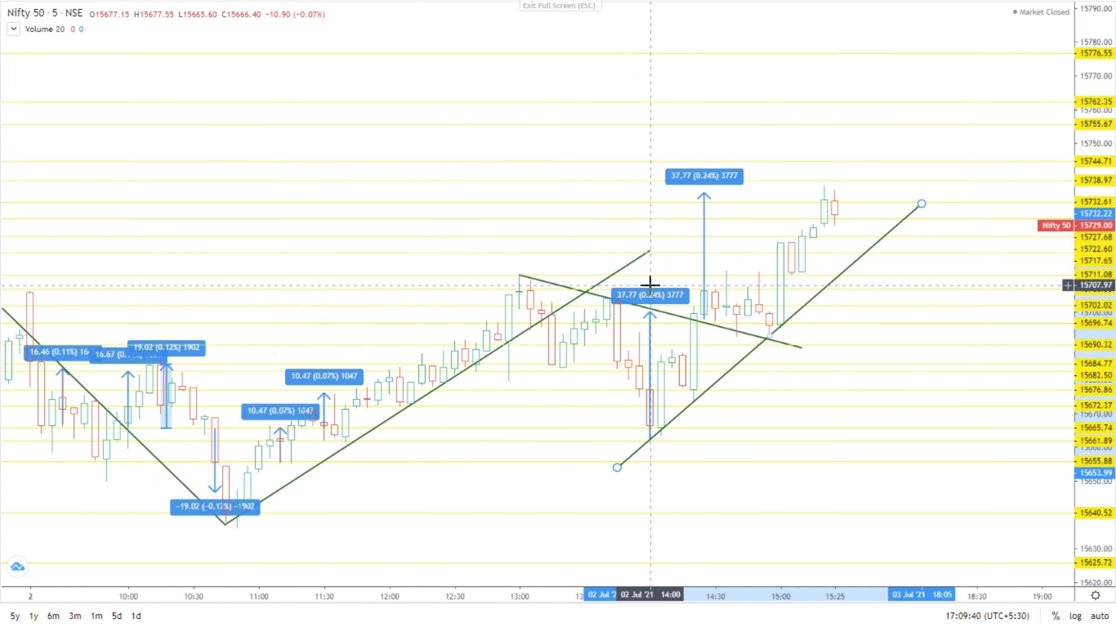
scroll(645, 285, "down", 2)
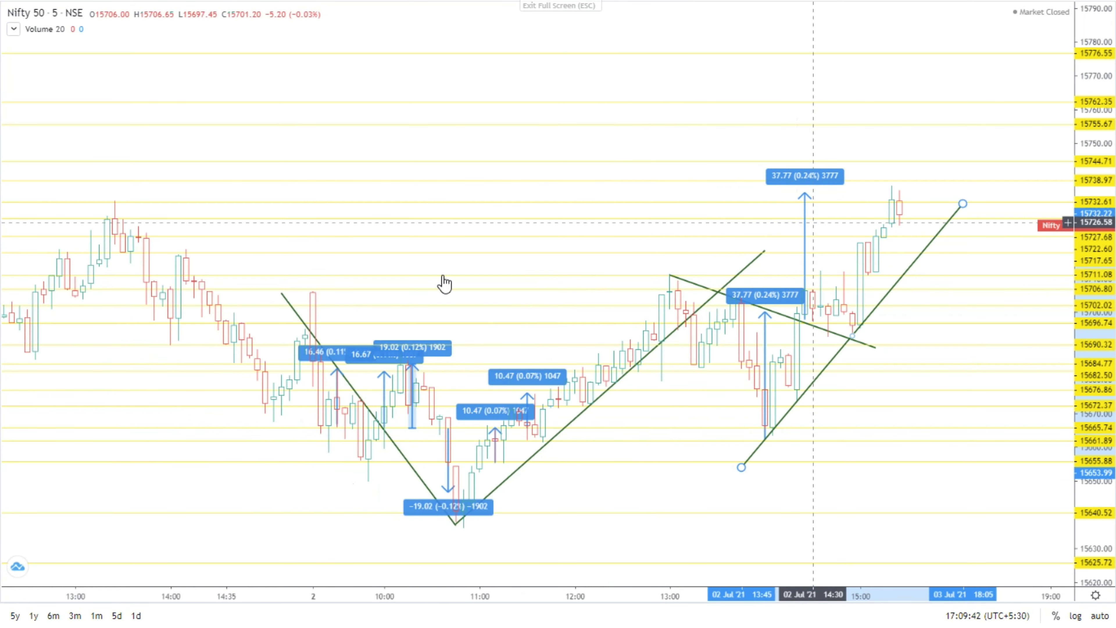
scroll(376, 294, "down", 1)
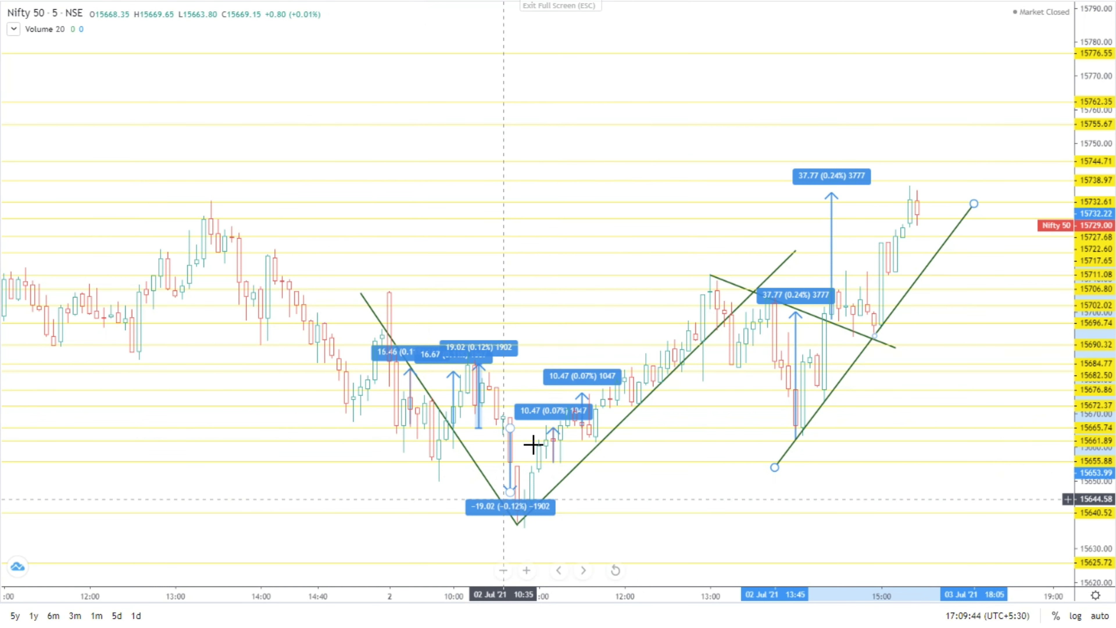
scroll(399, 328, "down", 1)
scroll(386, 158, "down", 2)
left_click_drag(842, 170, 849, 229)
left_click_drag(1085, 114, 1102, 159)
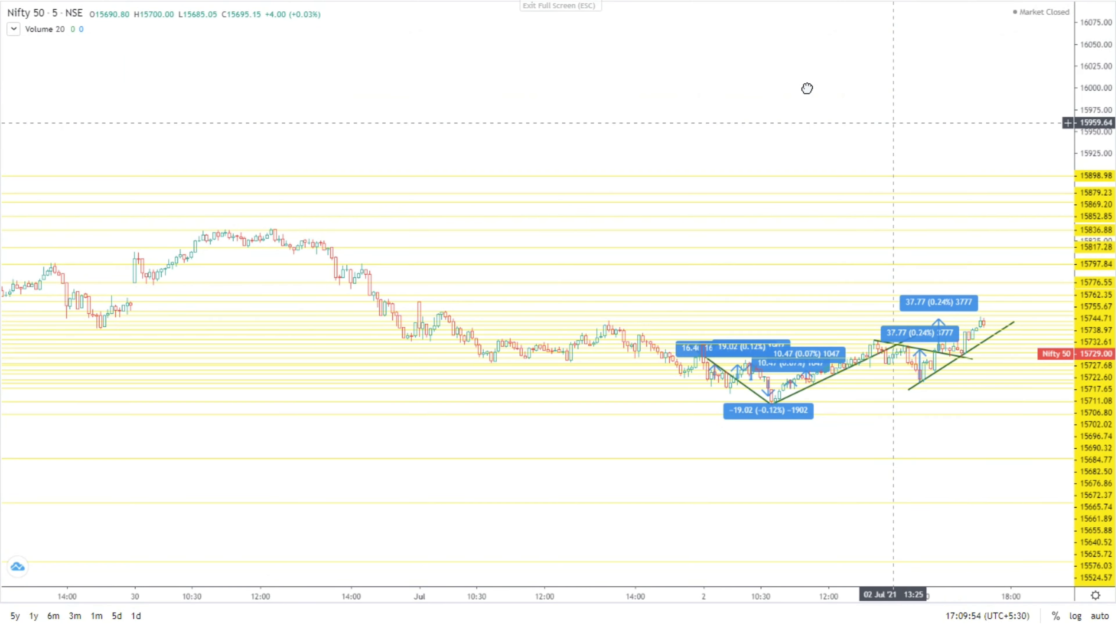
left_click_drag(879, 125, 637, 35)
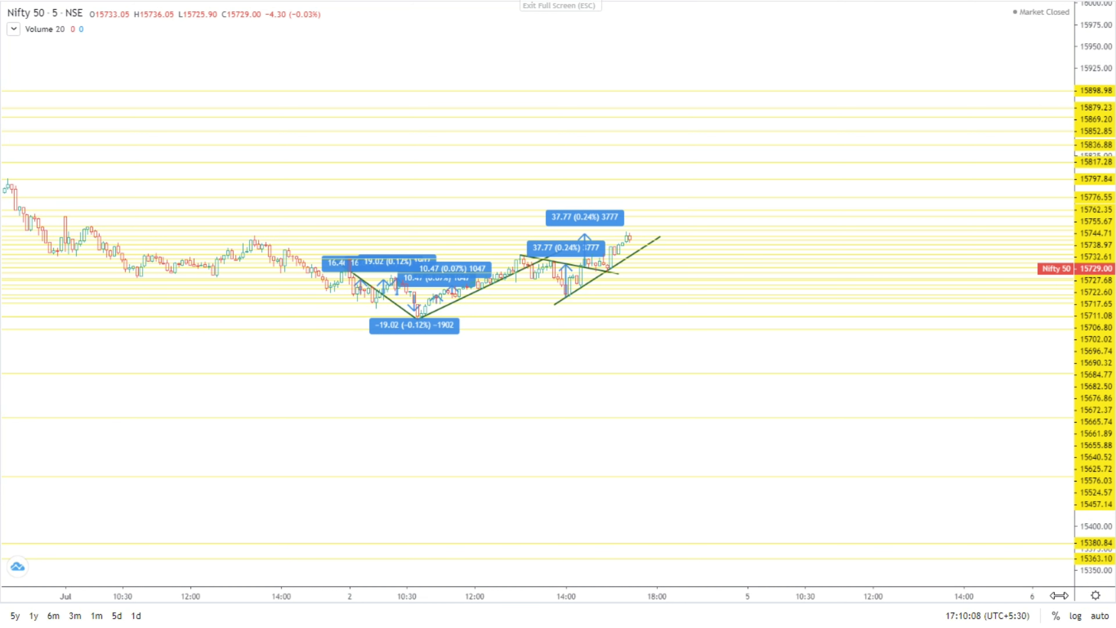
Step: Rescale prices to roughly 15480–15940 and zoom in close on the 2 July breakout candles
left_click_drag(1085, 557, 1081, 519)
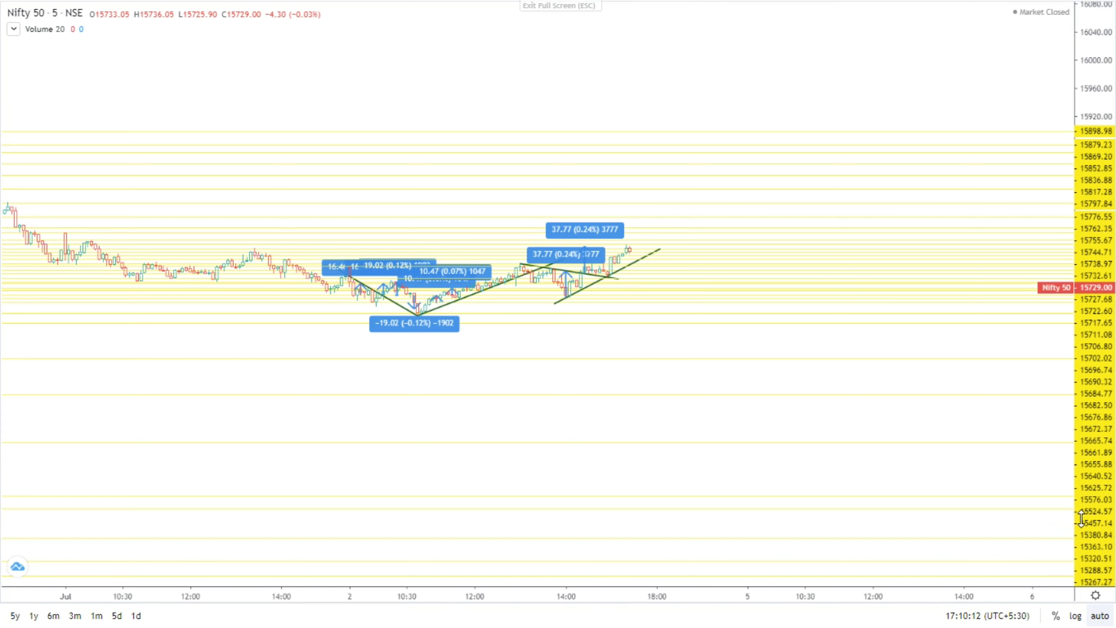
left_click_drag(1095, 407, 1101, 288)
scroll(558, 379, "up", 3)
scroll(566, 392, "right", 5)
scroll(625, 392, "left", 4)
scroll(548, 411, "up", 3)
scroll(548, 411, "left", 10)
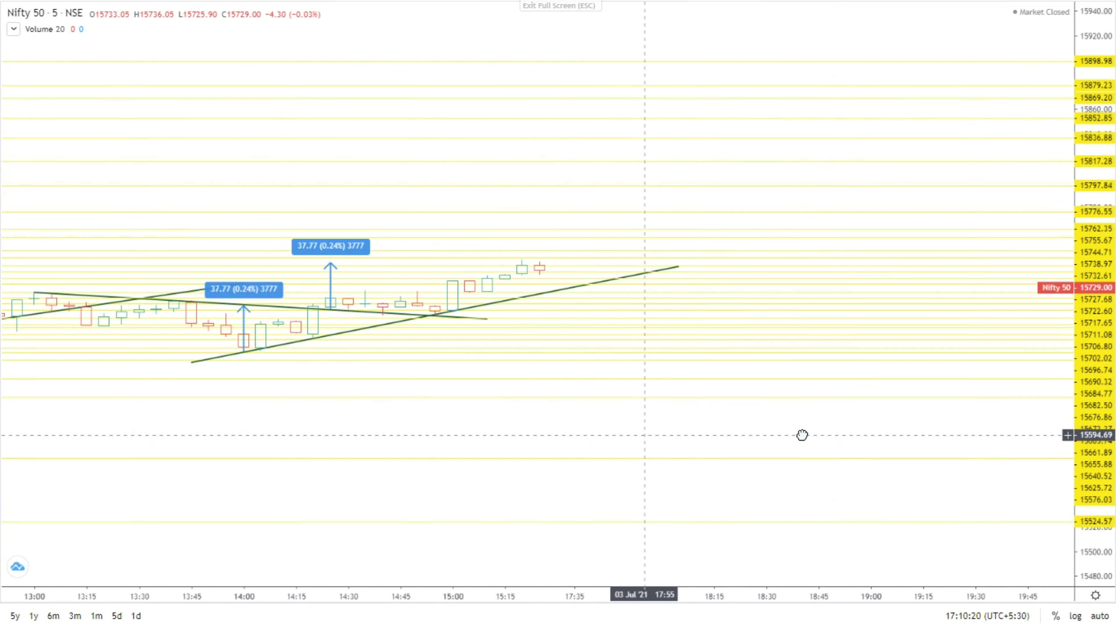
scroll(576, 412, "right", 5)
scroll(553, 344, "up", 3)
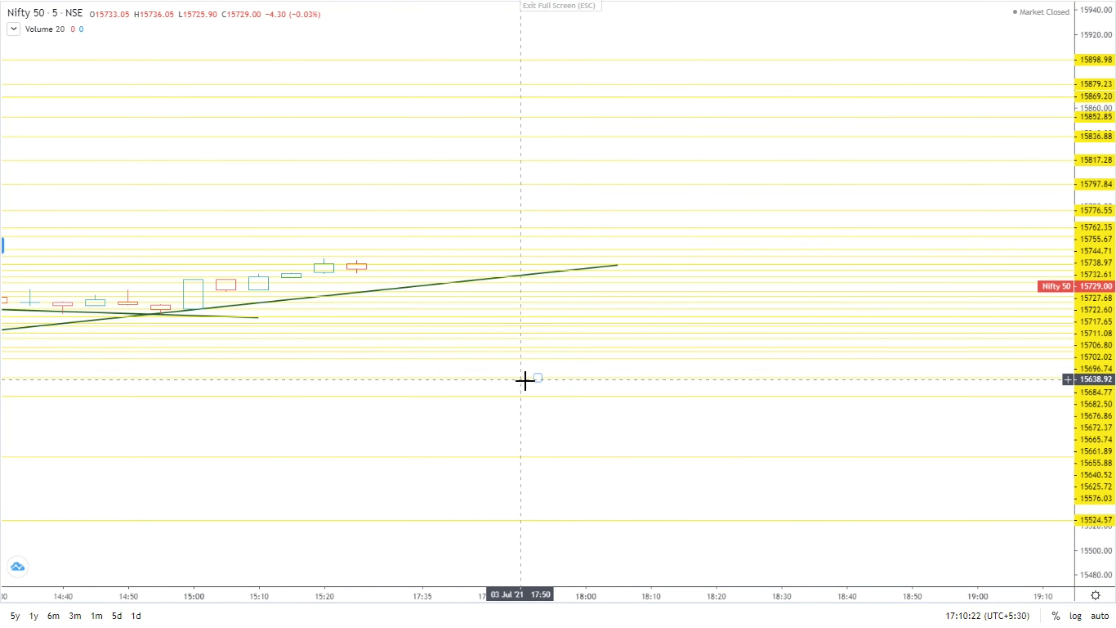
scroll(561, 387, "left", 6)
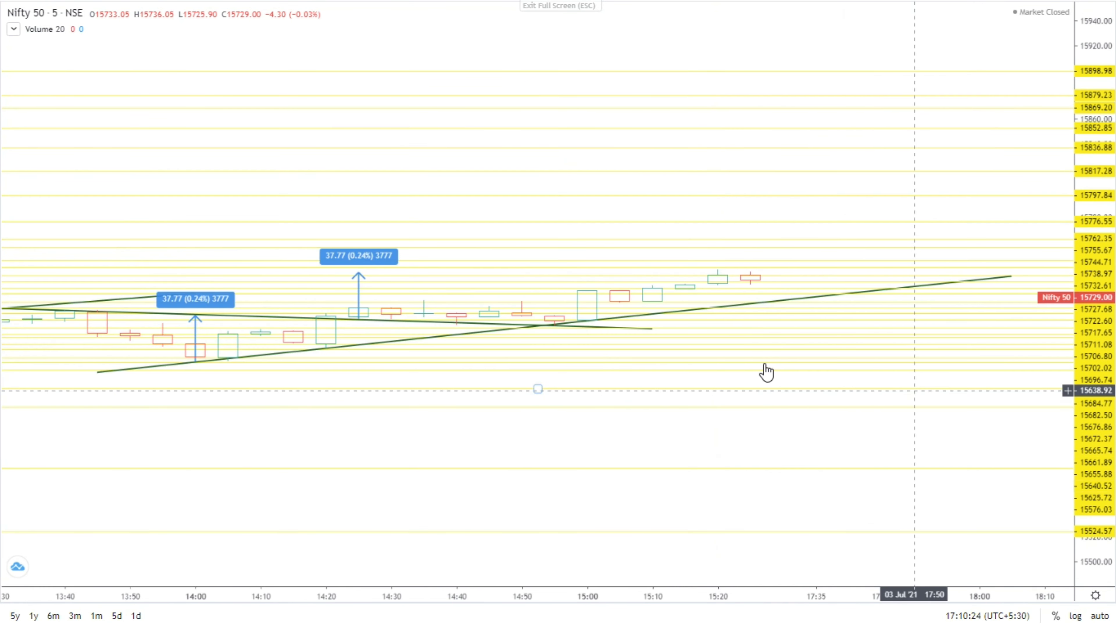
Step: Stretch the price scale to about 15661–15764 and pan toward earlier candles
mouse_move(1084, 280)
left_mouse_down()
mouse_move(1071, 33)
mouse_move(1076, 274)
left_mouse_up()
left_click_drag(1081, 325, 1081, 272)
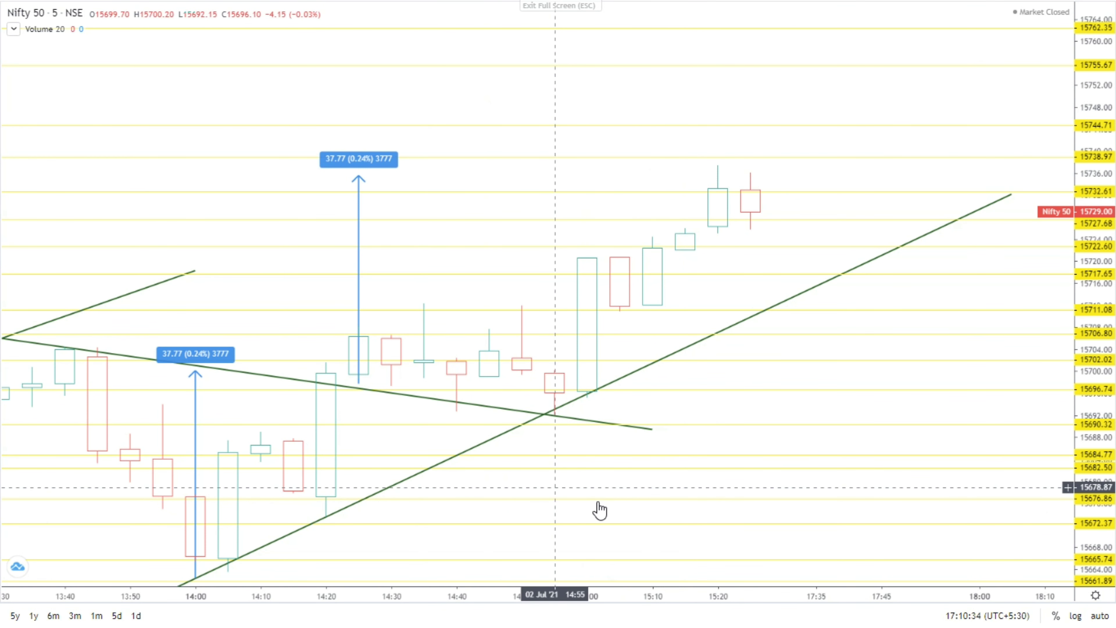
left_click_drag(598, 509, 646, 439)
Step: Zoom the time axis out to span 28 June through 2 July
scroll(528, 466, "down", 5)
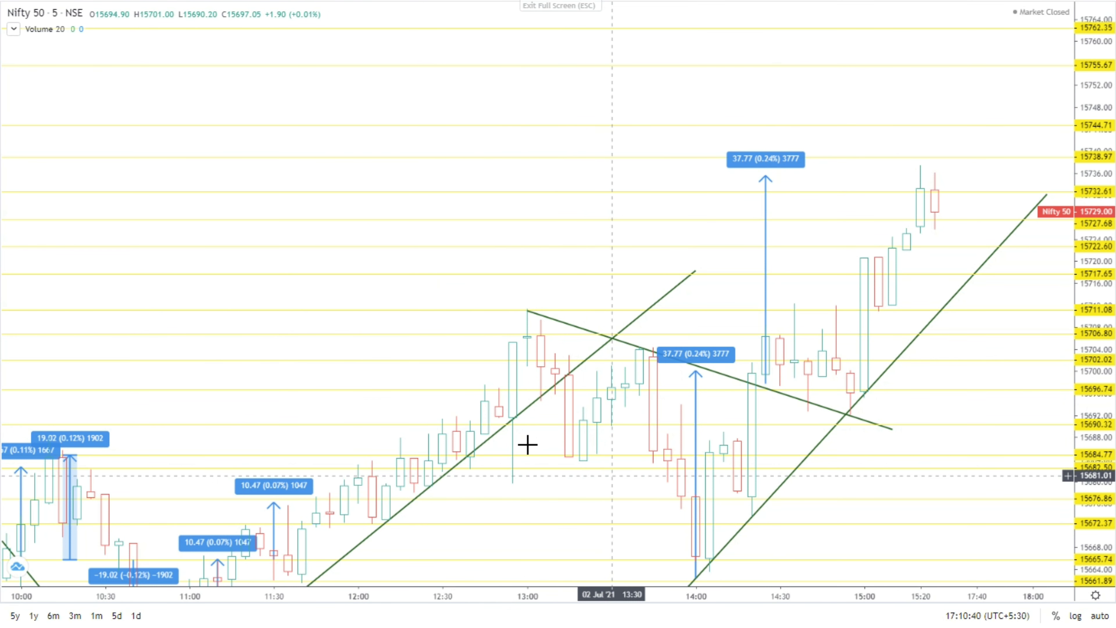
scroll(681, 352, "down", 1)
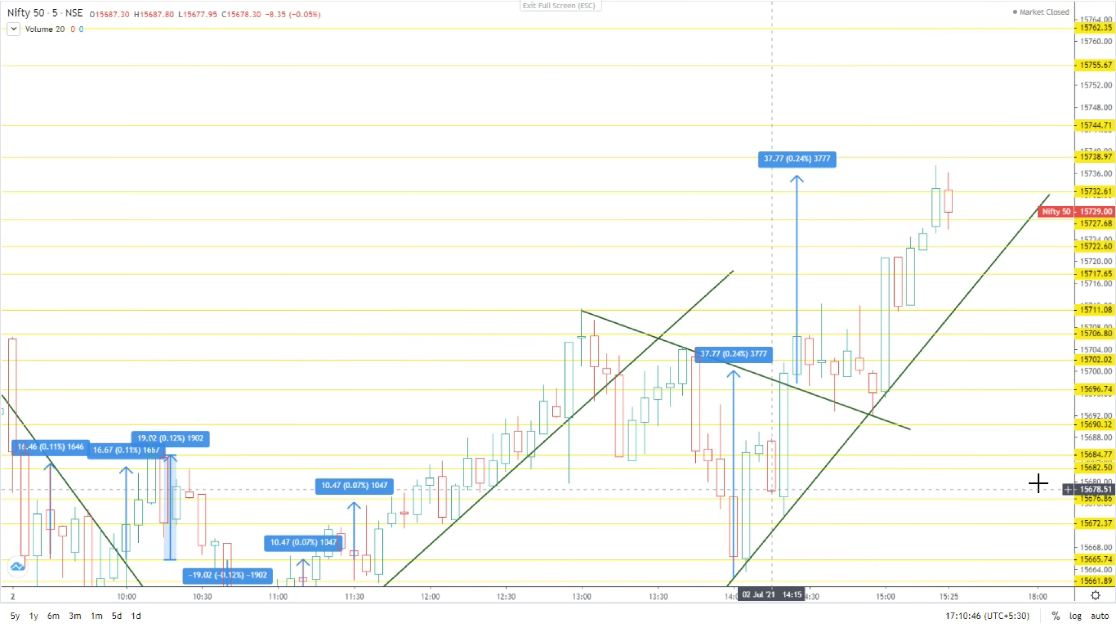
scroll(923, 462, "down", 1)
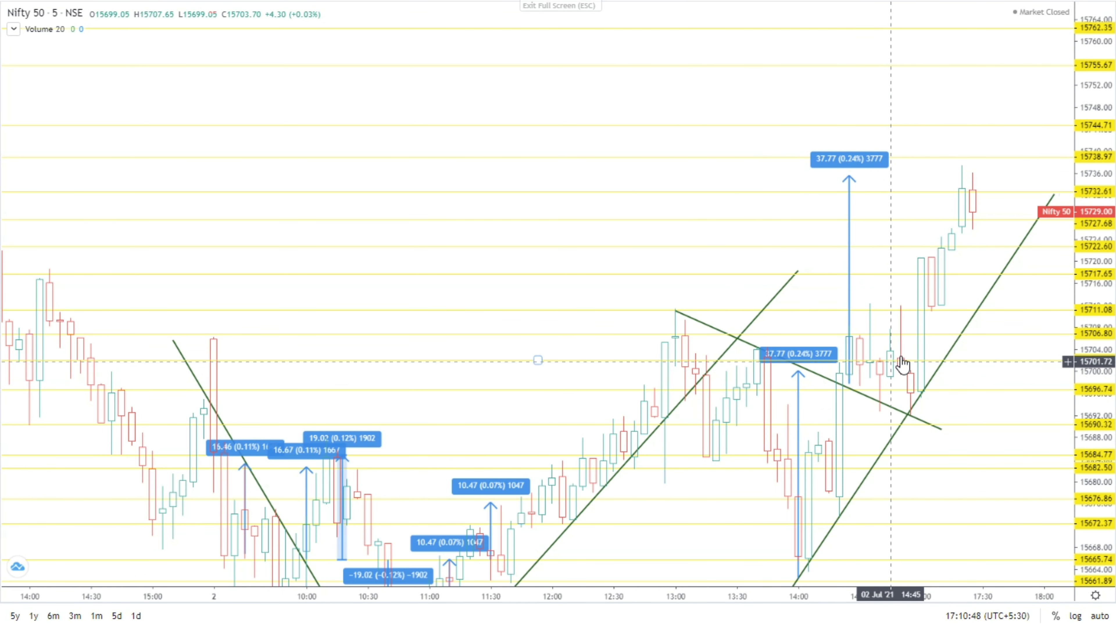
scroll(893, 381, "down", 1)
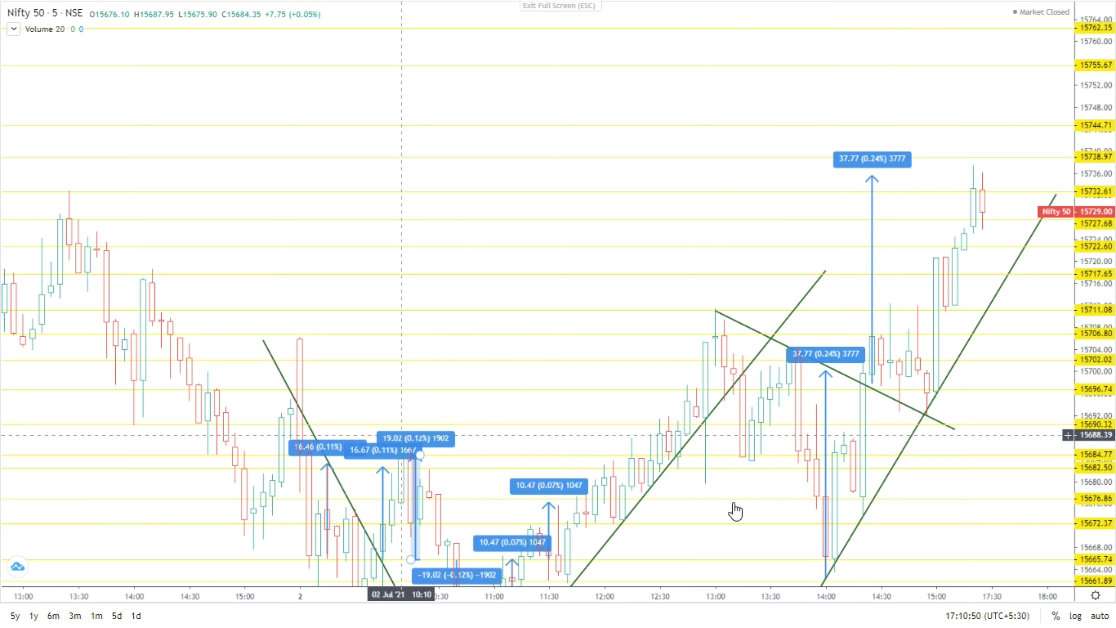
scroll(999, 476, "down", 1)
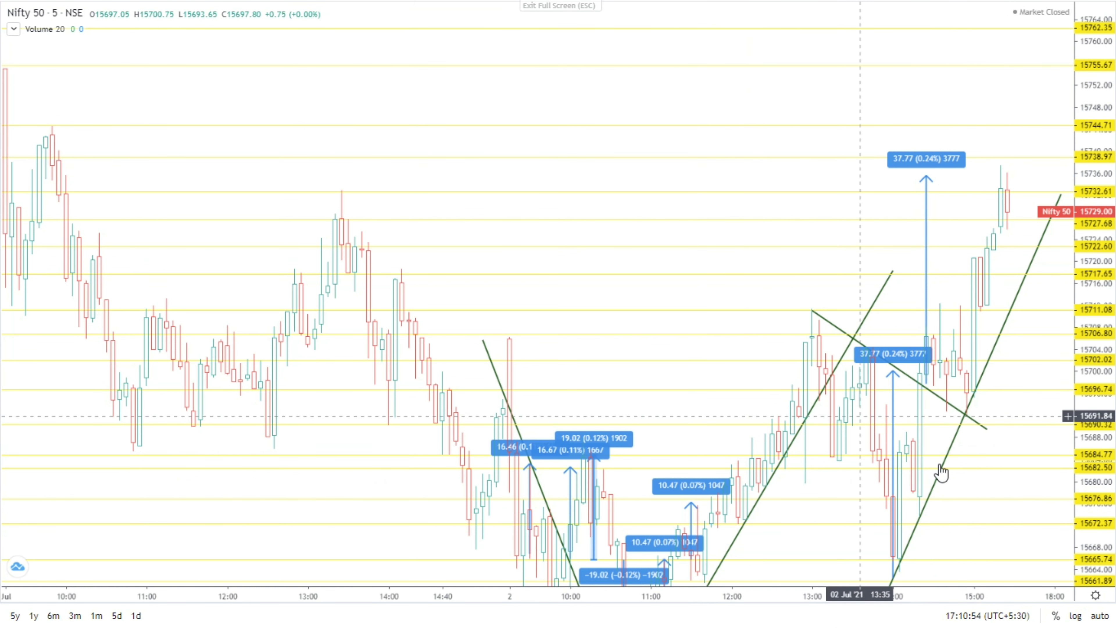
scroll(967, 540, "down", 1)
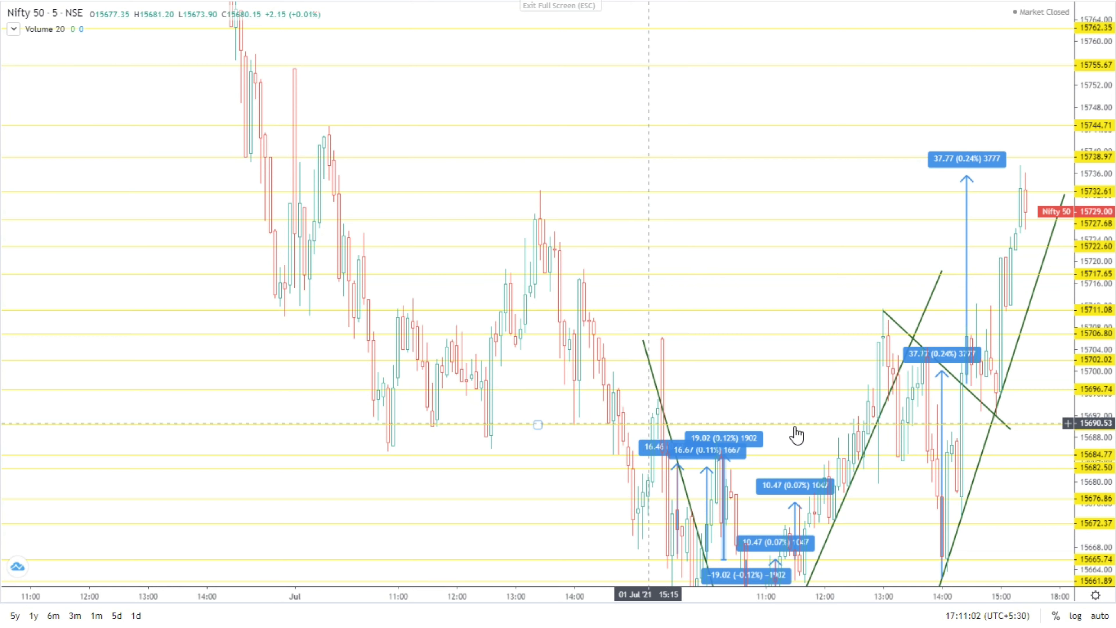
scroll(830, 457, "down", 3)
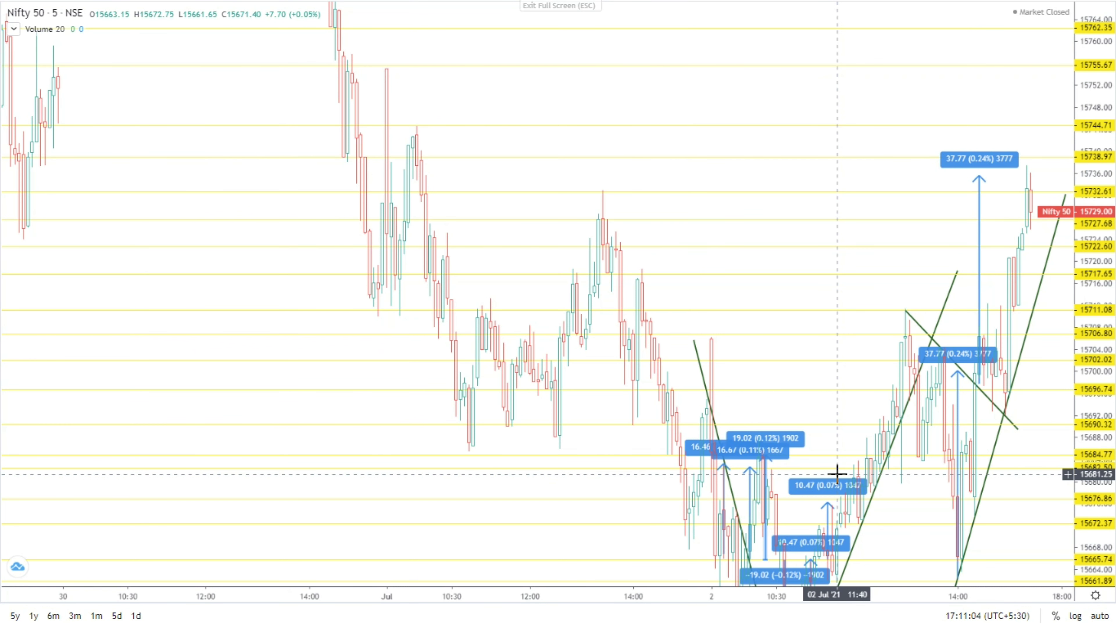
scroll(837, 473, "up", 2)
scroll(837, 474, "down", 3)
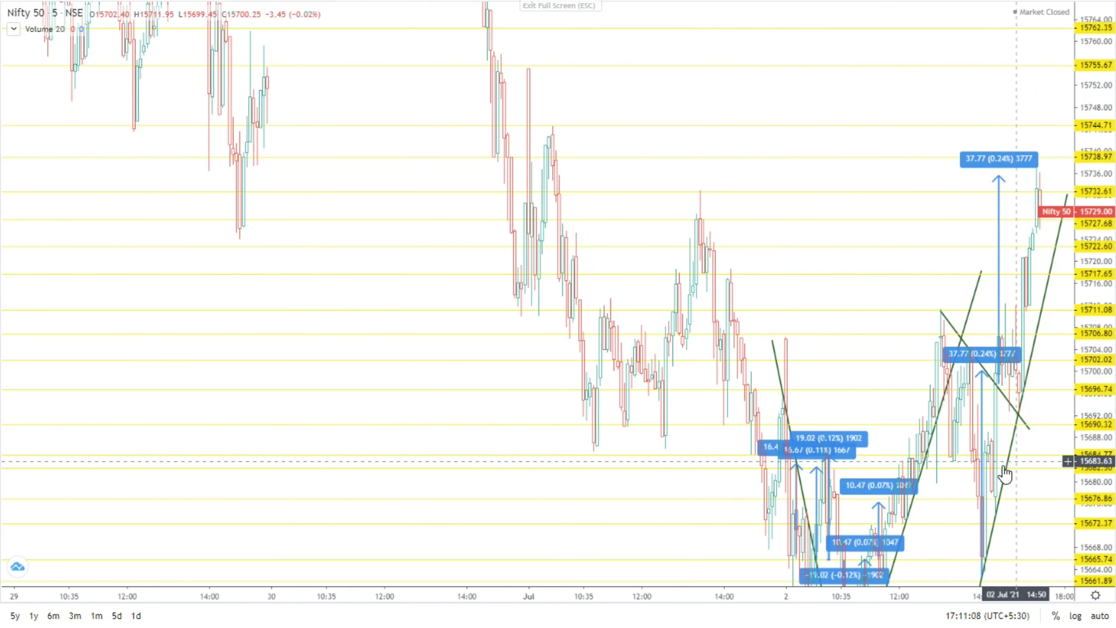
scroll(1006, 473, "down", 2)
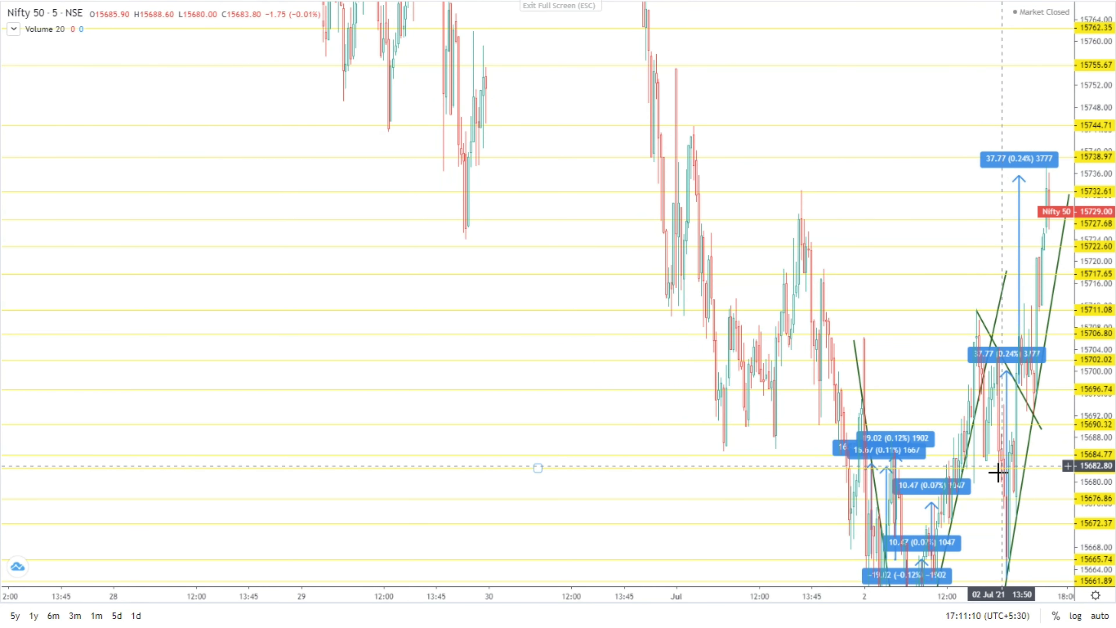
scroll(1003, 475, "up", 3)
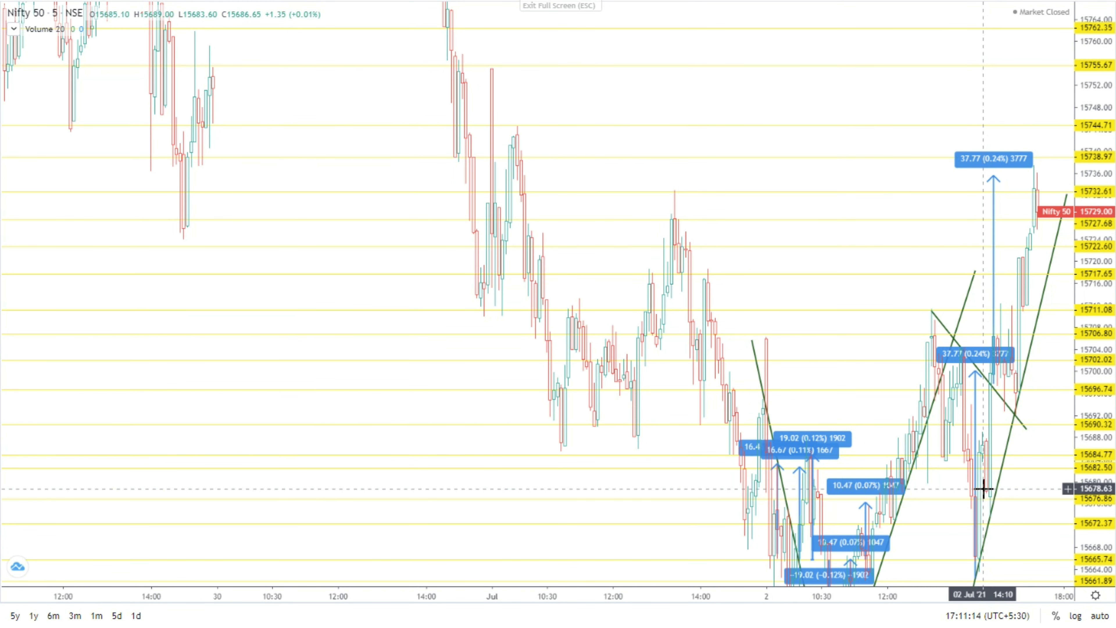
scroll(982, 489, "down", 2)
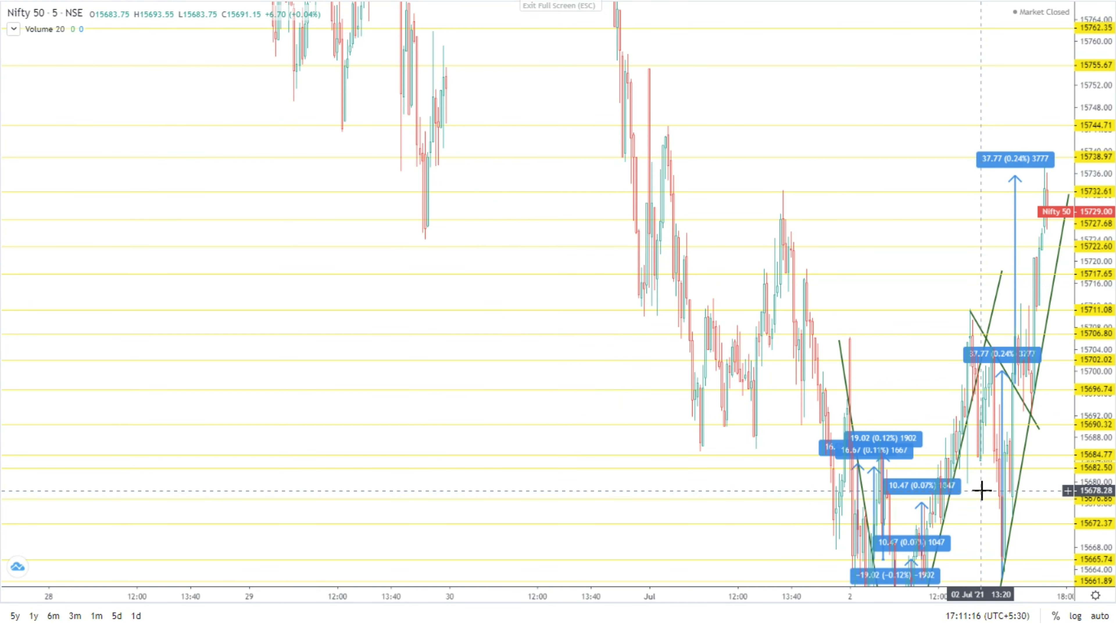